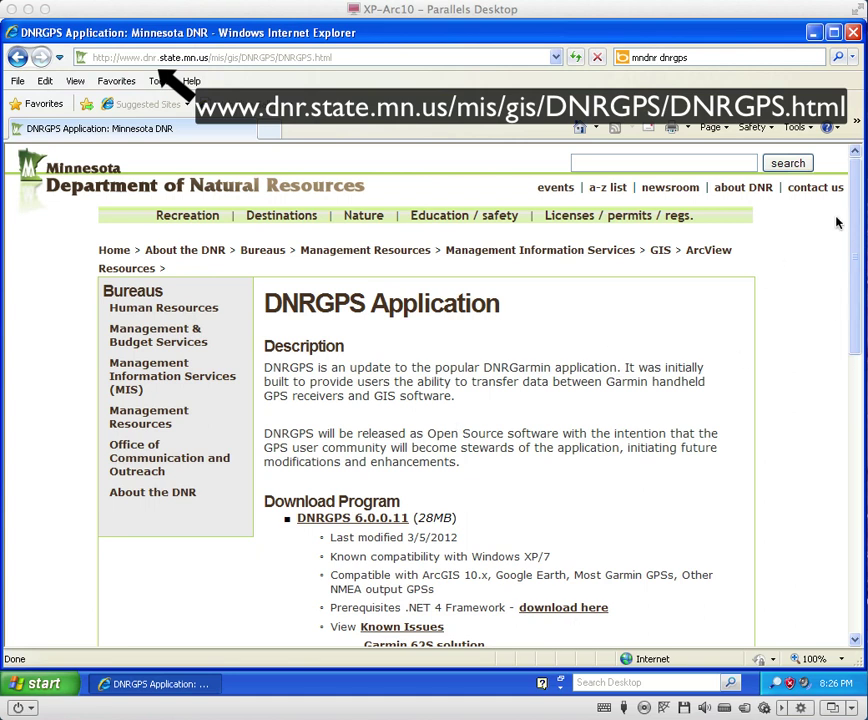
Download the .NET Framework 4 Client Profile installer from Microsoft and choose to run it.
left_click_drag(855, 207, 858, 232)
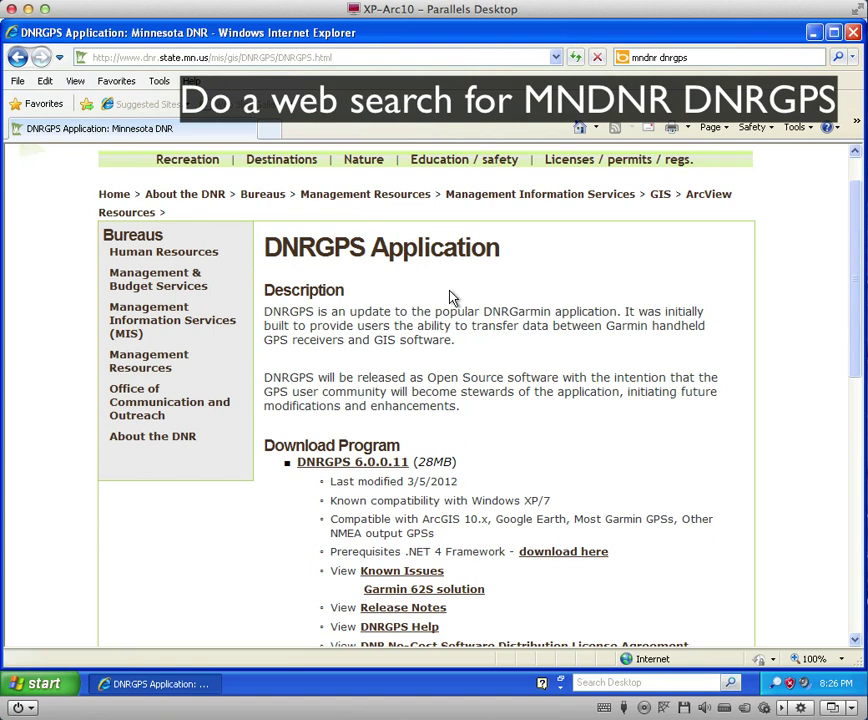
scroll(458, 352, "down", 3)
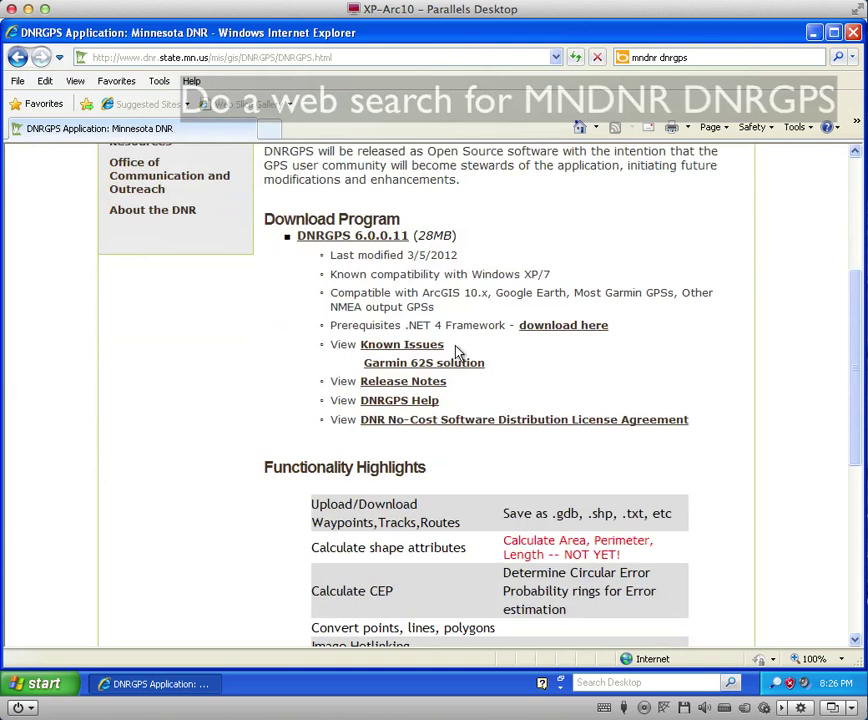
scroll(455, 350, "up", 1)
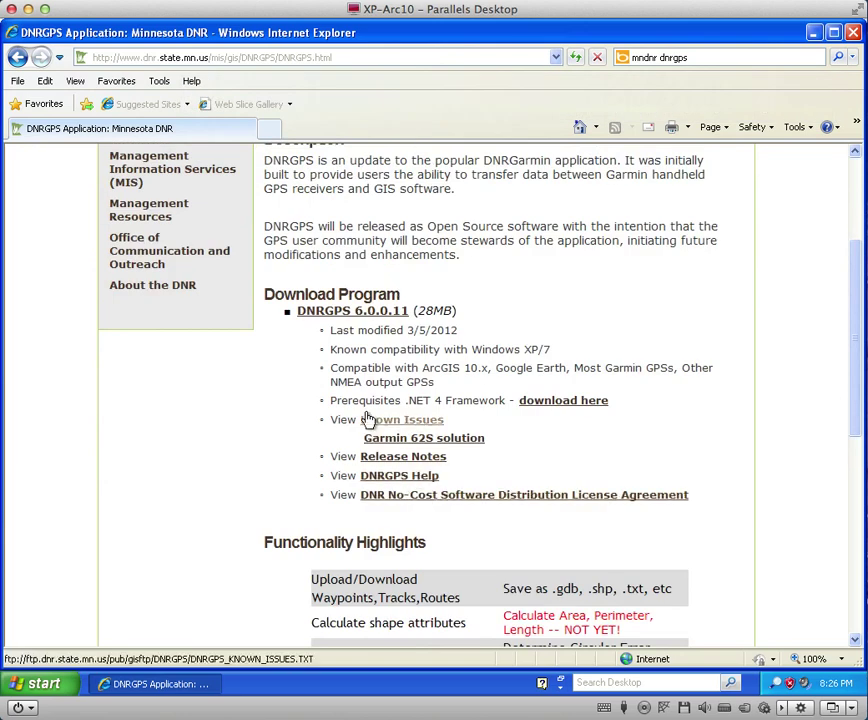
left_click(545, 403)
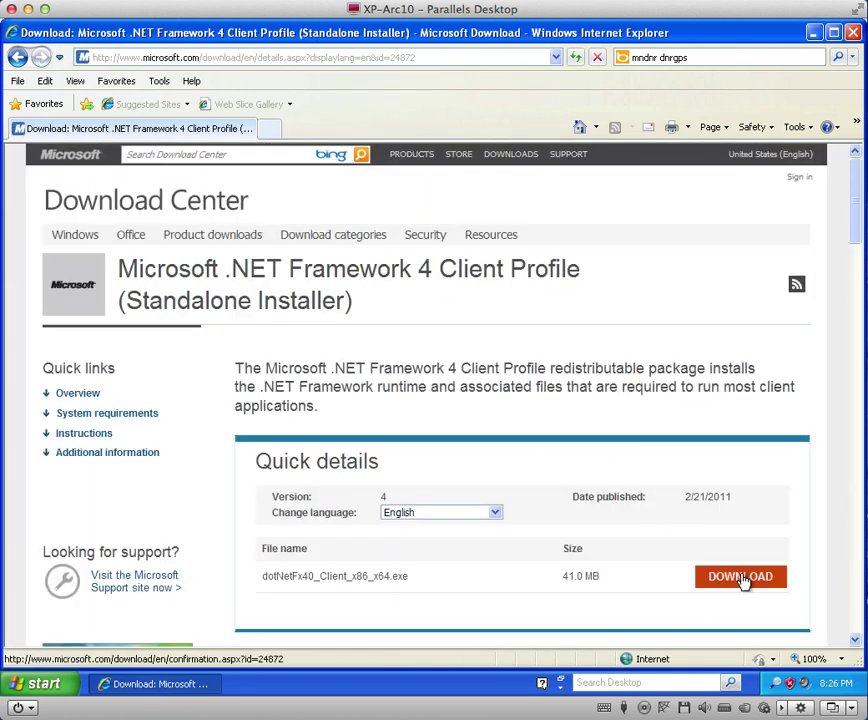
left_click(742, 577)
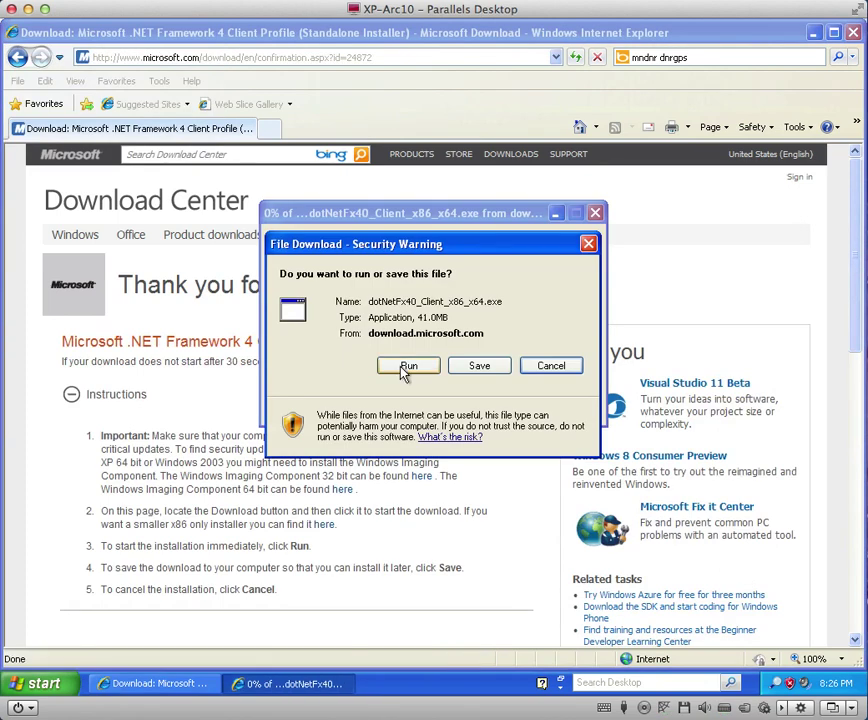
left_click(406, 366)
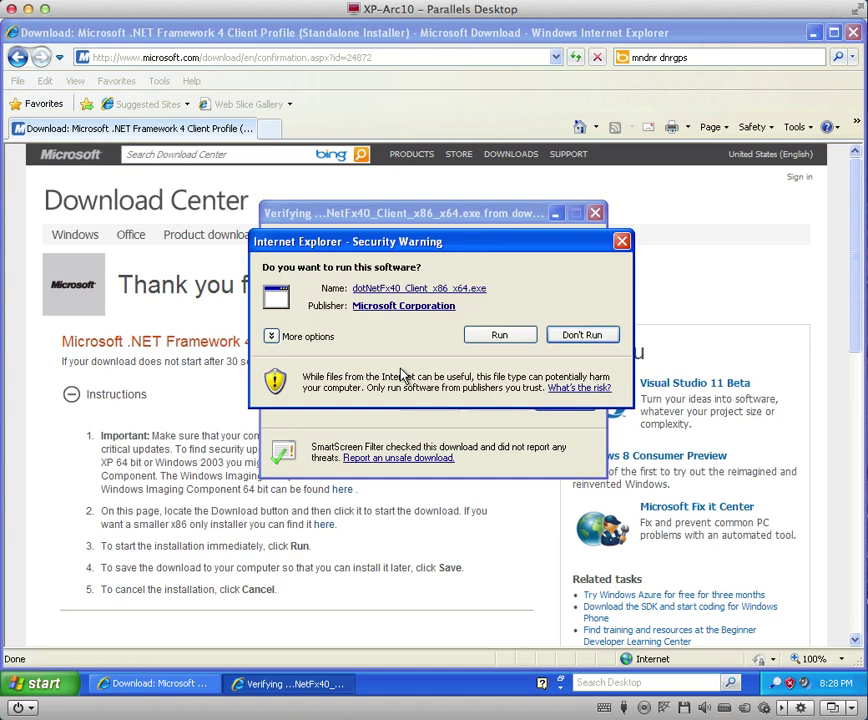
Install .NET Framework 4, then return to the DNRGPS Application page's Download Program section.
left_click(500, 336)
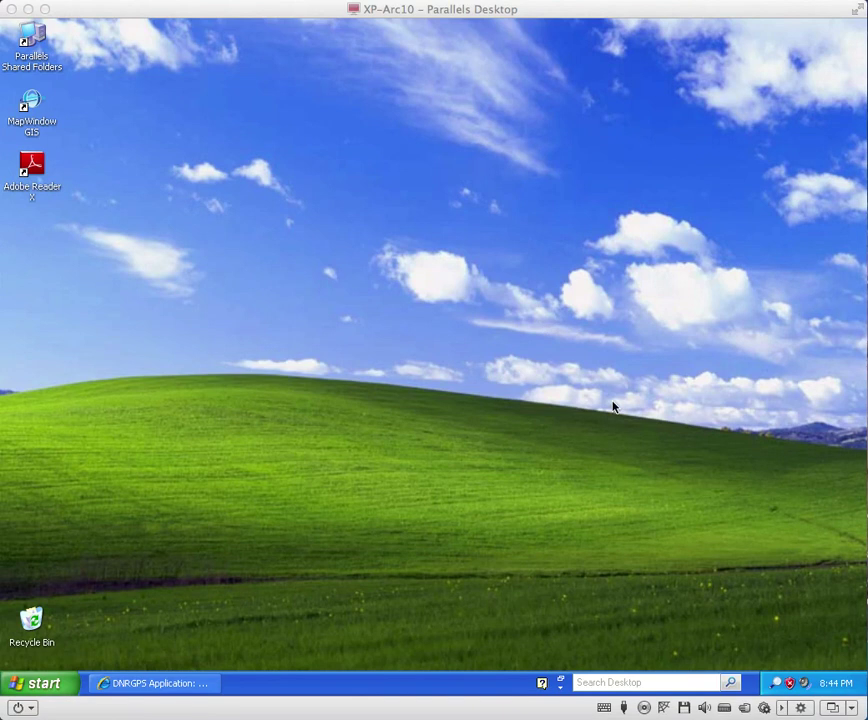
left_click(160, 684)
scroll(407, 358, "down", 3)
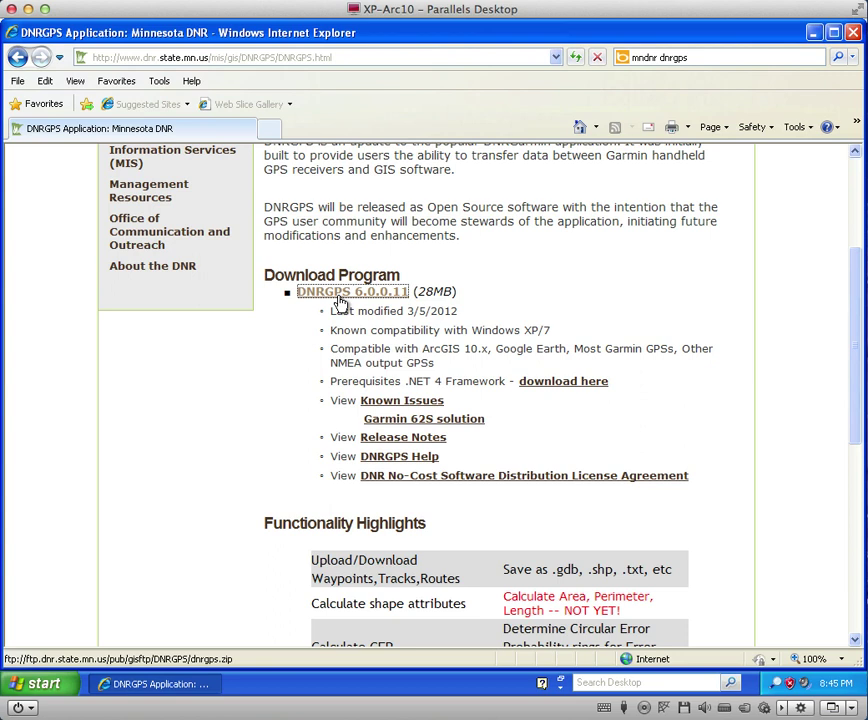
Save the DNRGPS 6.0.0.11 zip (dnrgps.zip) into C:\Program Files.
left_click(340, 298)
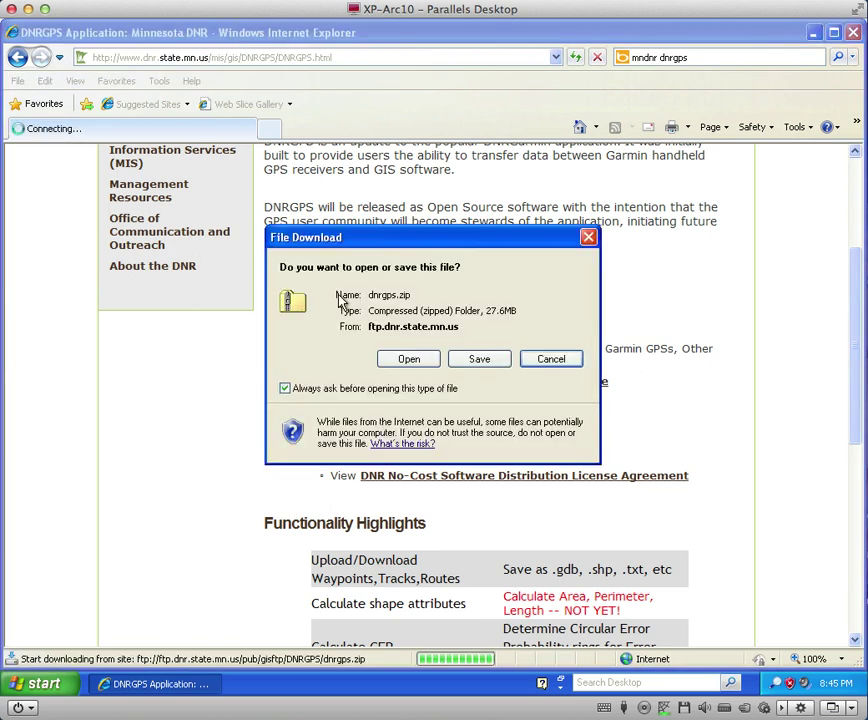
left_click(480, 360)
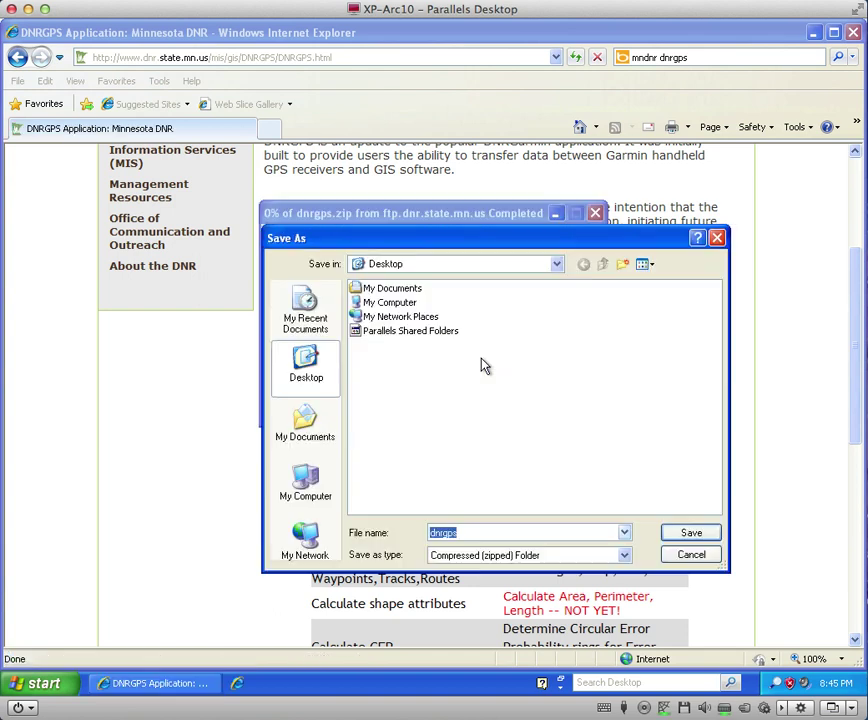
double_click(400, 302)
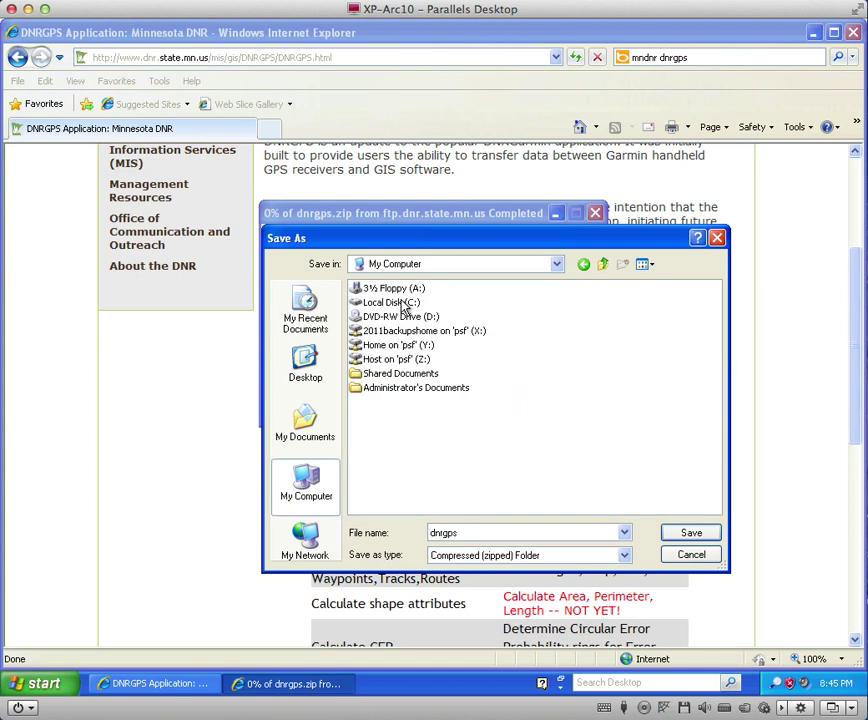
double_click(390, 302)
double_click(390, 316)
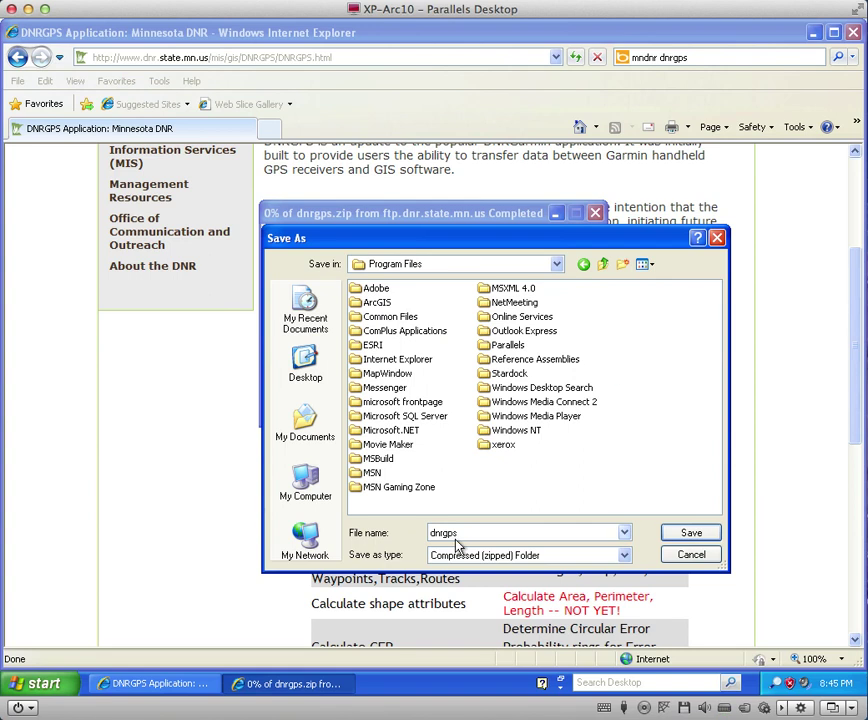
left_click(690, 533)
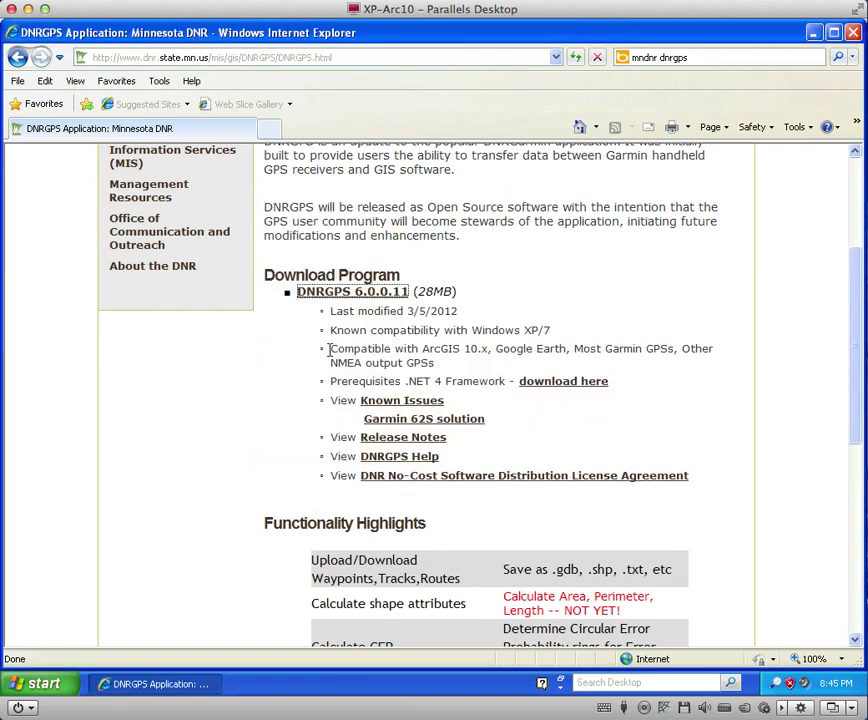
Close Internet Explorer and open My Documents from the Start menu.
left_click(852, 34)
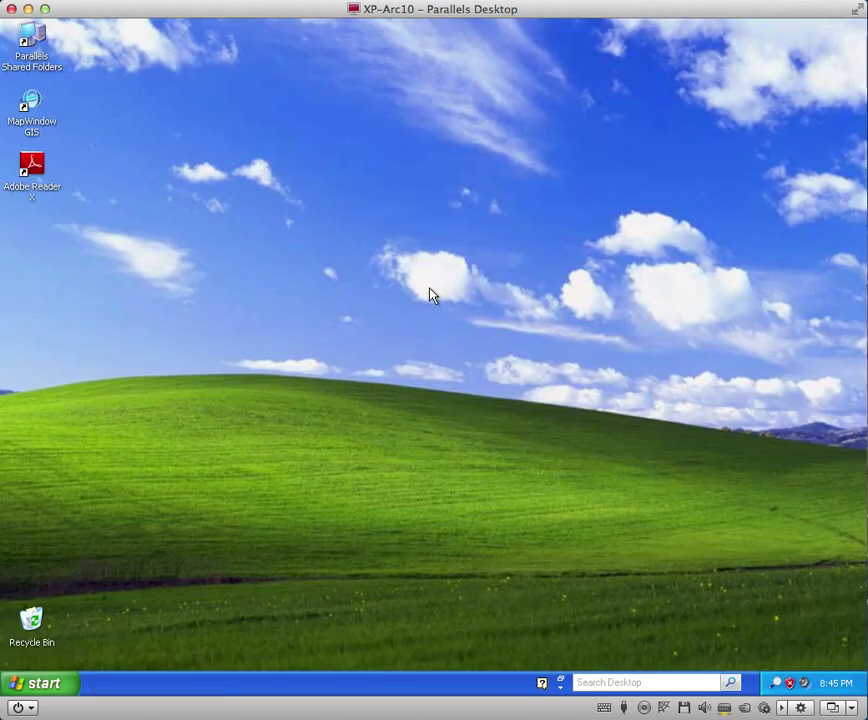
left_click(57, 688)
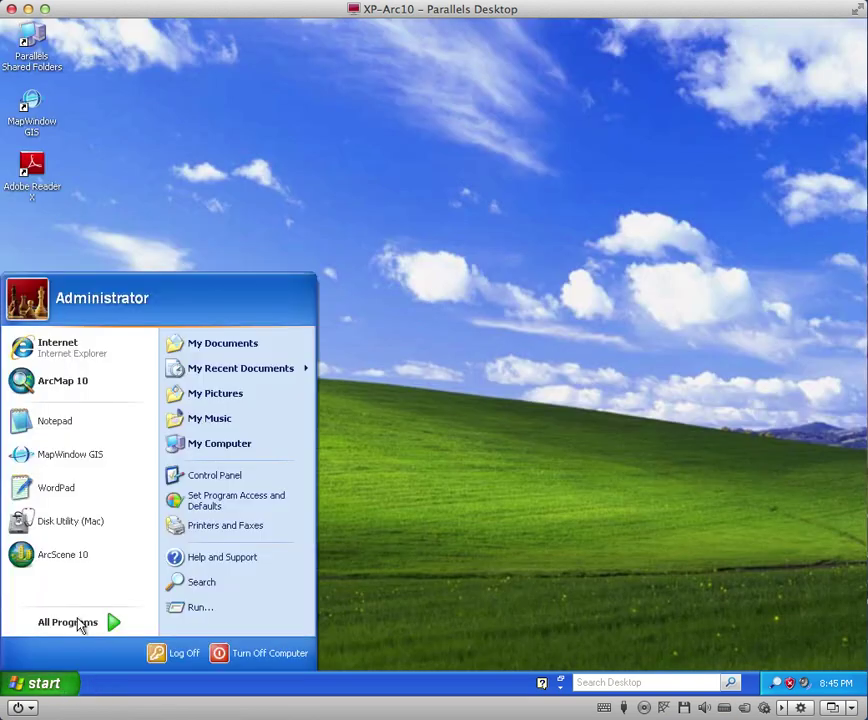
left_click_drag(228, 344, 198, 345)
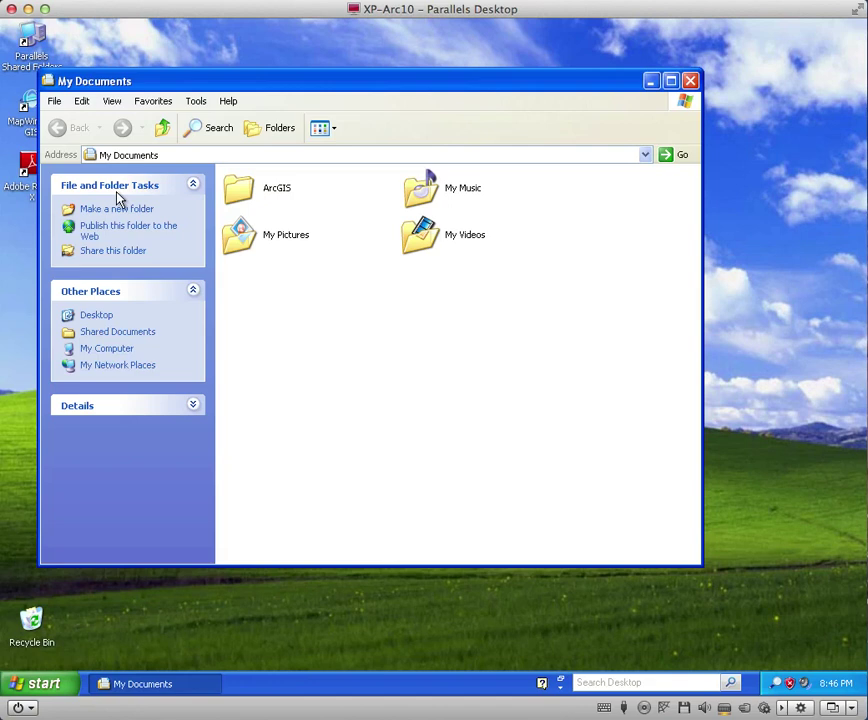
Navigate via My Computer to C:\Program Files and show its hidden contents, including the dnrgps zip.
left_click(164, 129)
double_click(305, 195)
double_click(278, 298)
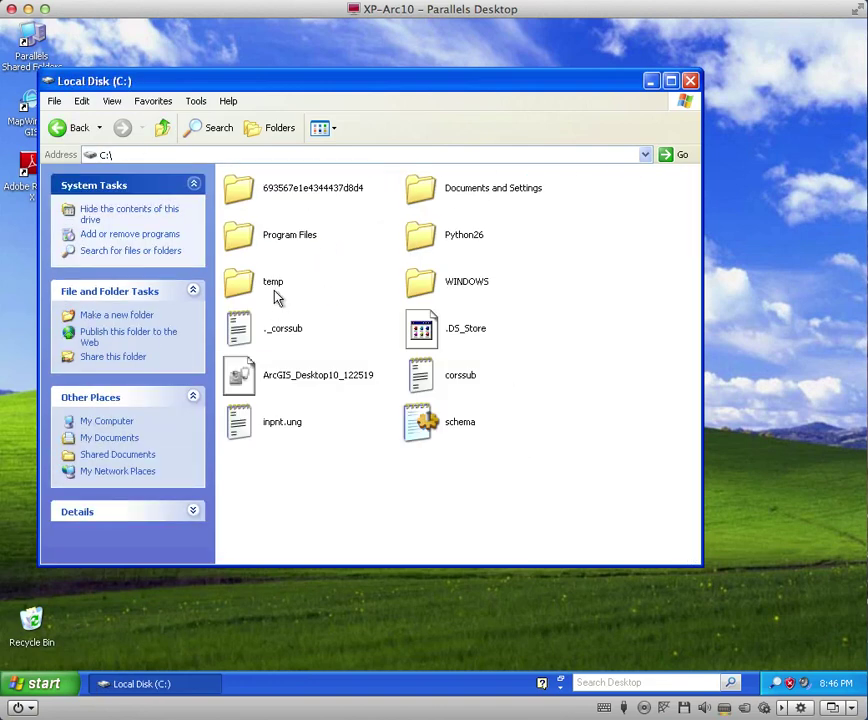
double_click(277, 240)
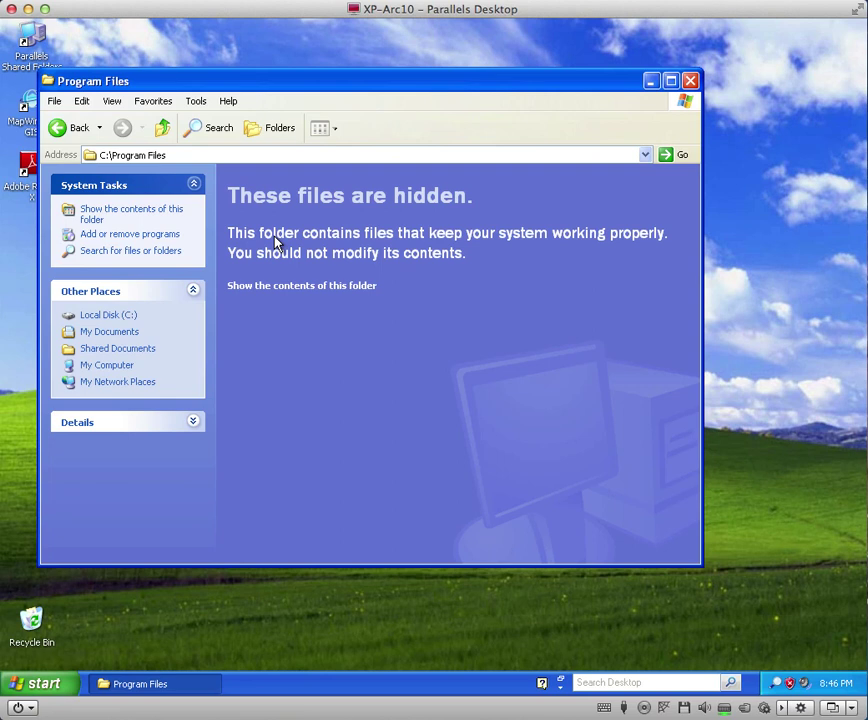
left_click(345, 287)
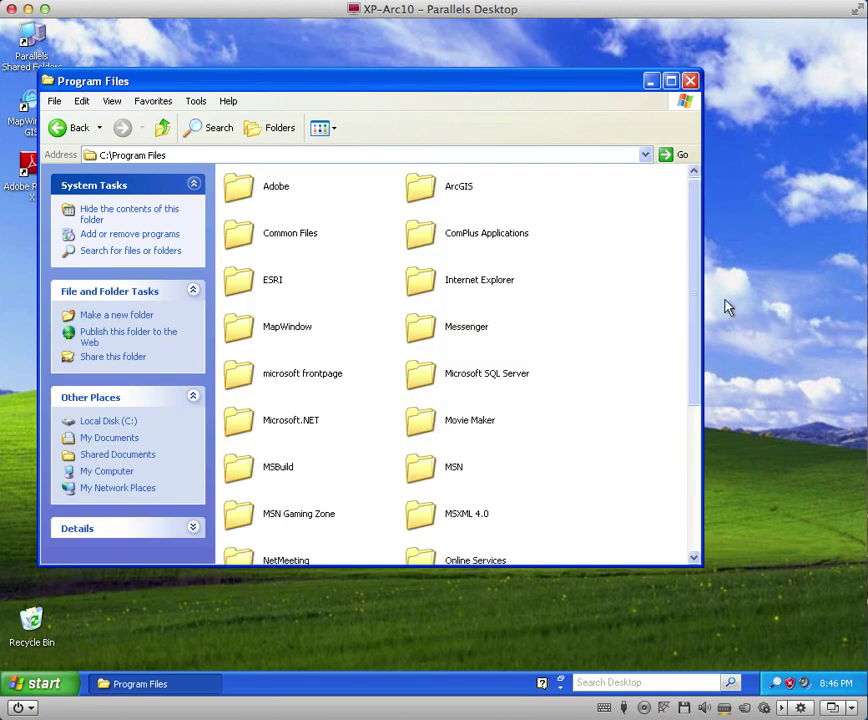
left_click_drag(694, 300, 690, 471)
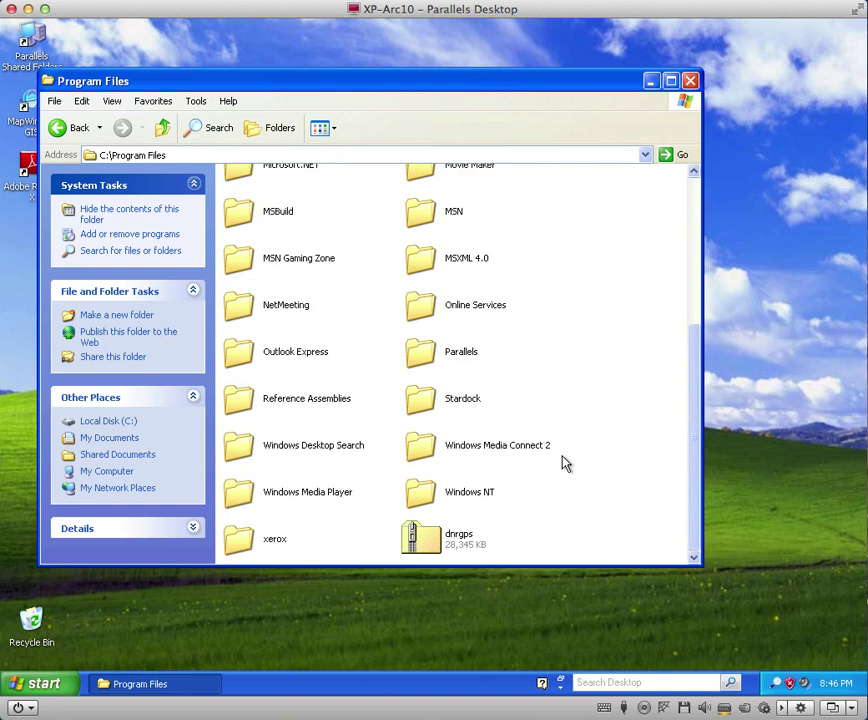
Extract All from the dnrgps zip into C:\Program Files\dnrgps and show the extracted files.
right_click(413, 537)
left_click(450, 355)
left_click(272, 343)
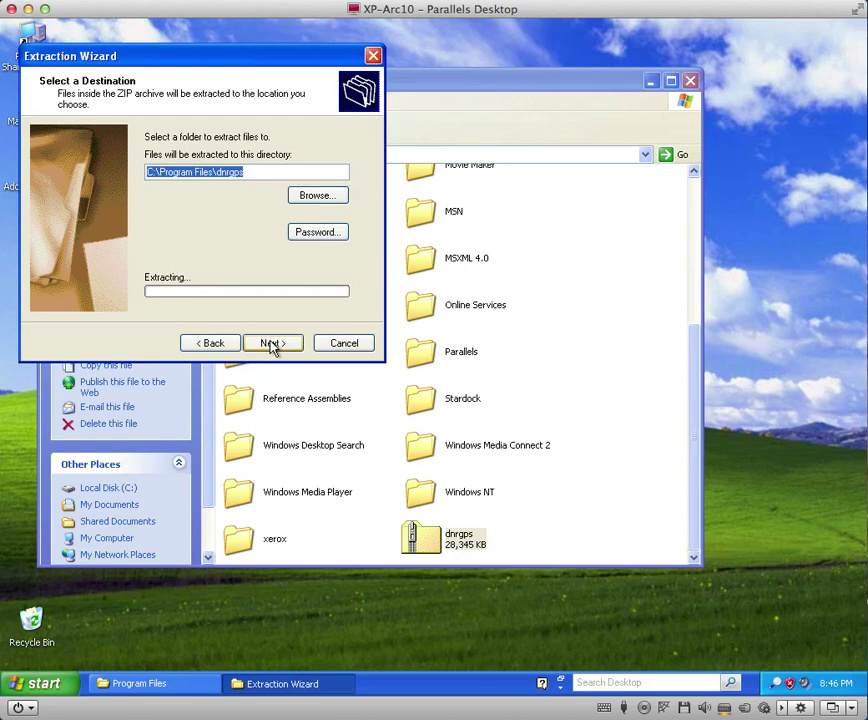
left_click(278, 346)
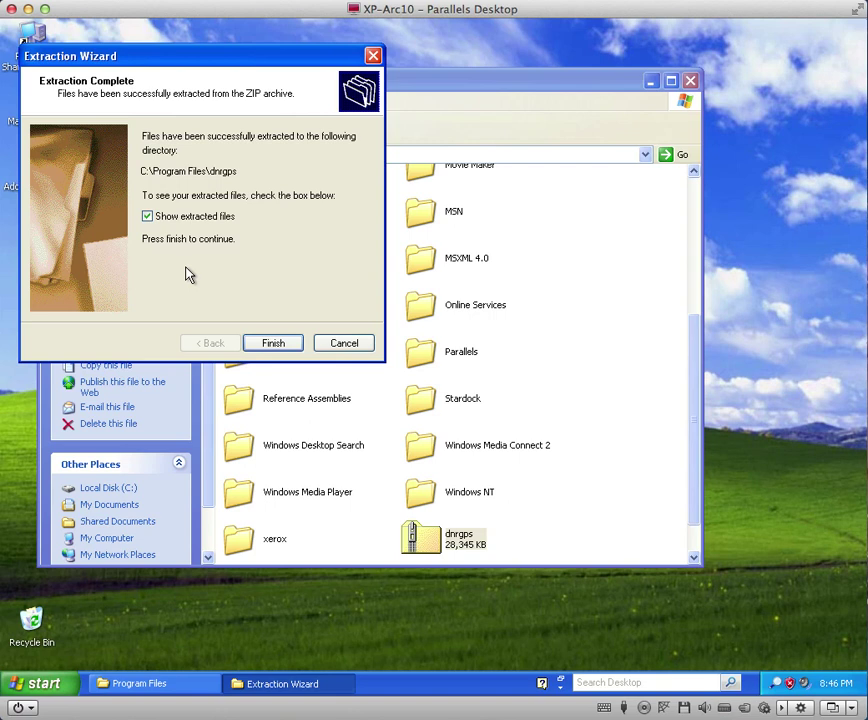
left_click(281, 344)
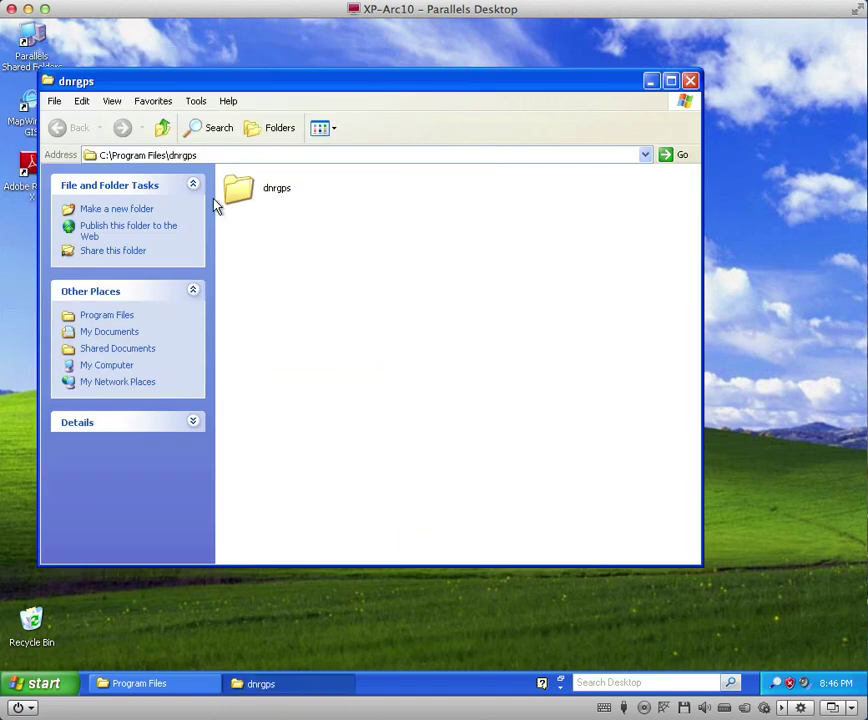
Run dnrgps.exe from the inner dnrgps folder, accepting the security warning.
double_click(240, 190)
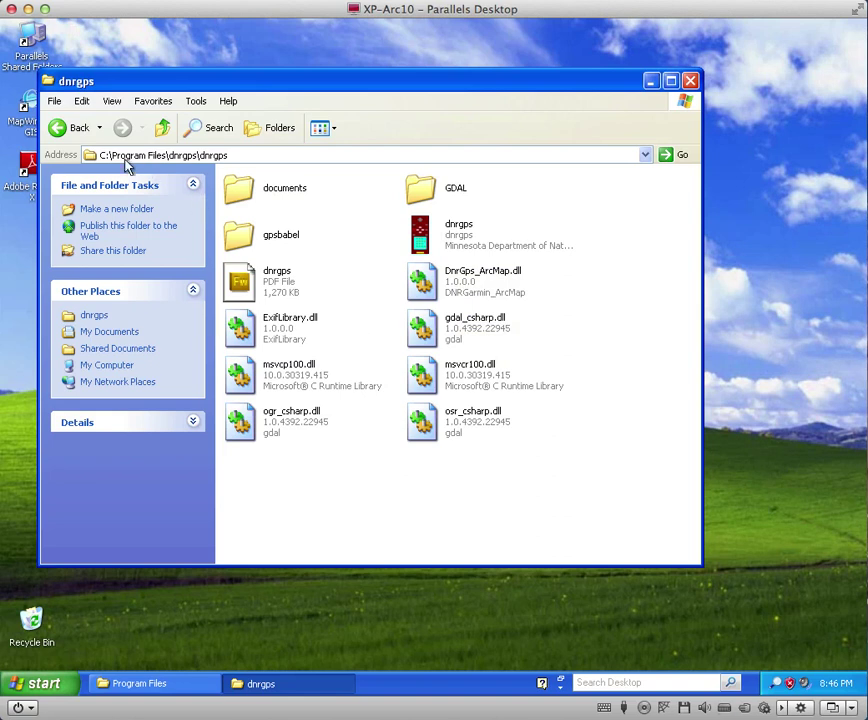
double_click(421, 235)
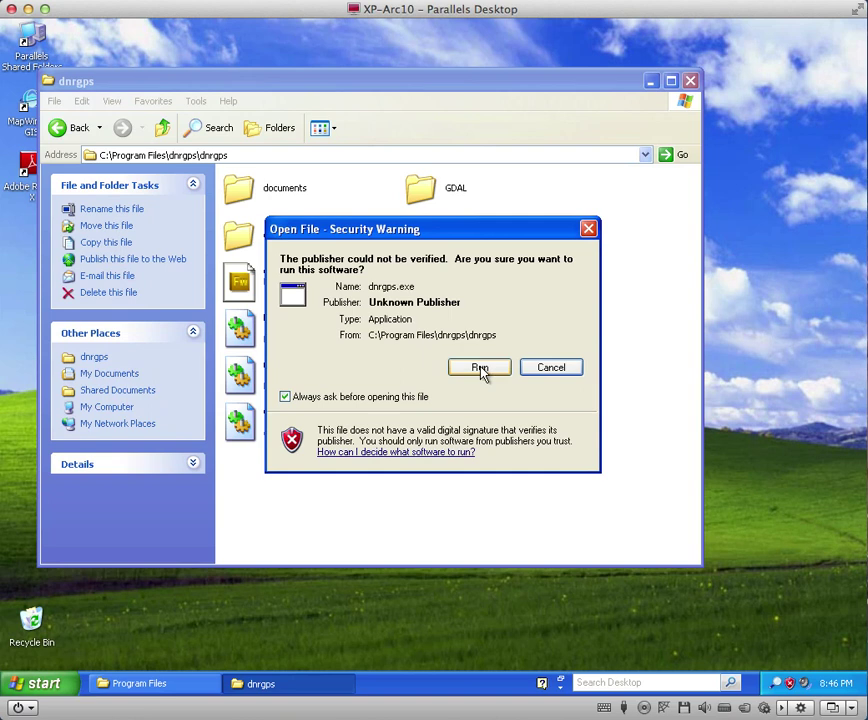
left_click(480, 367)
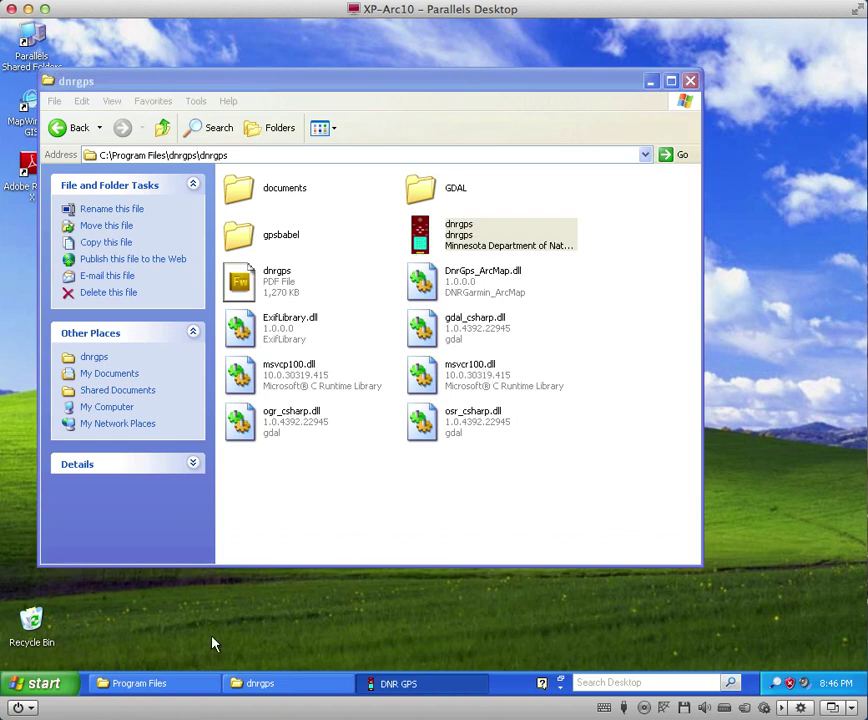
Browse Start > All Programs, then dismiss the menus back to the dnrgps folder.
left_click(50, 683)
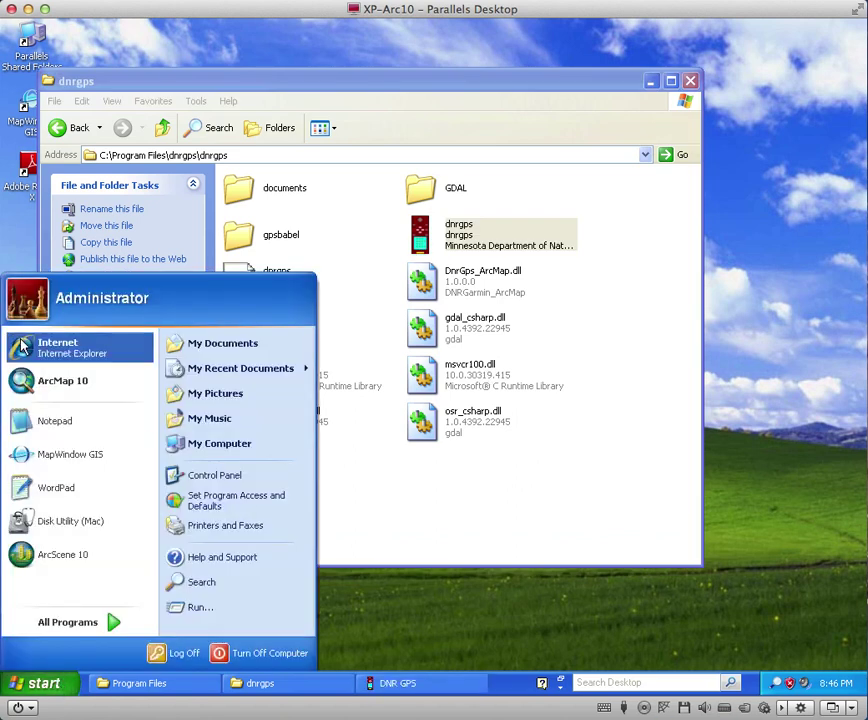
left_click(88, 624)
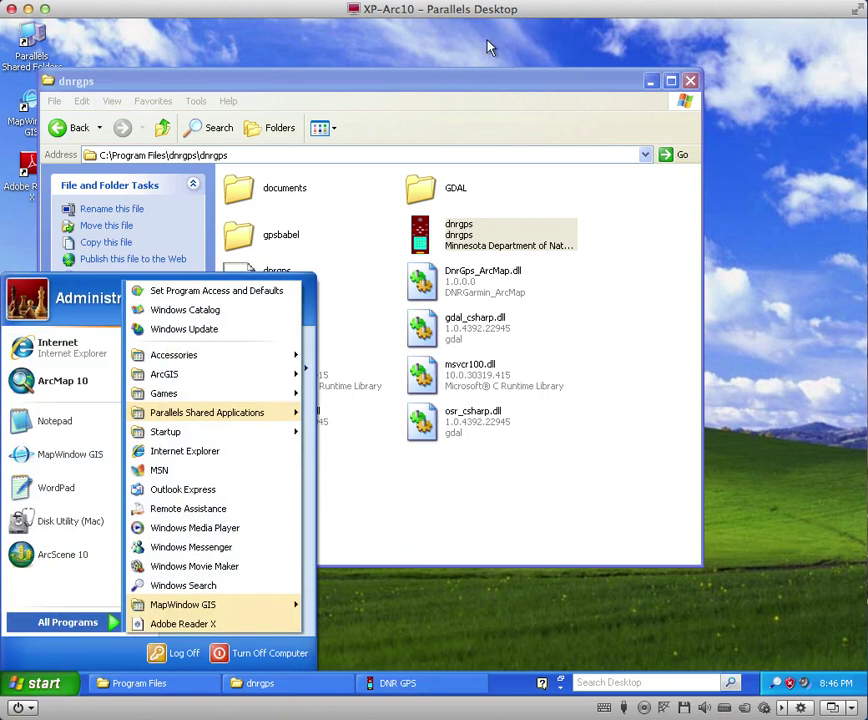
left_click(493, 87)
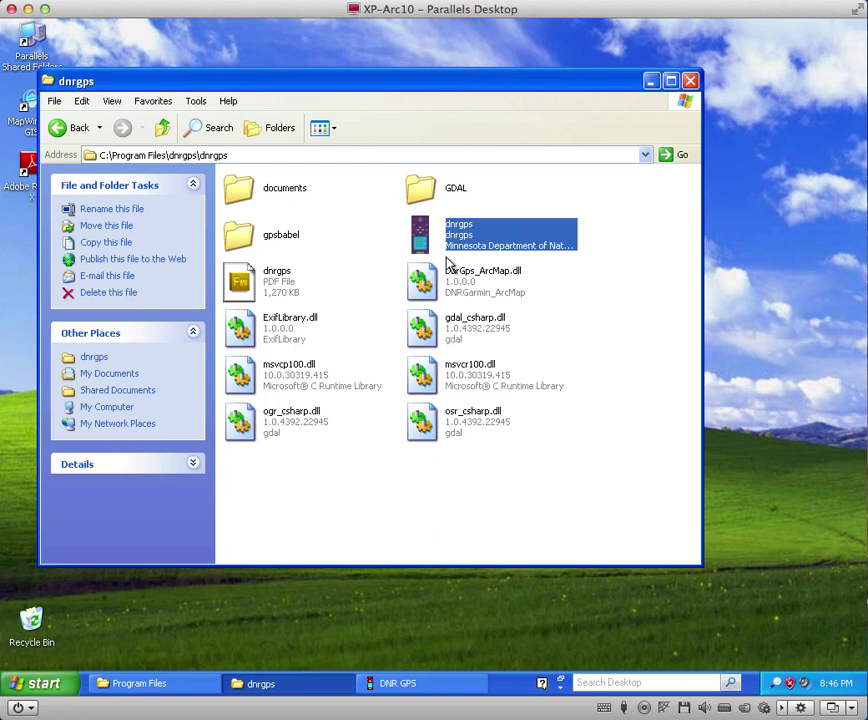